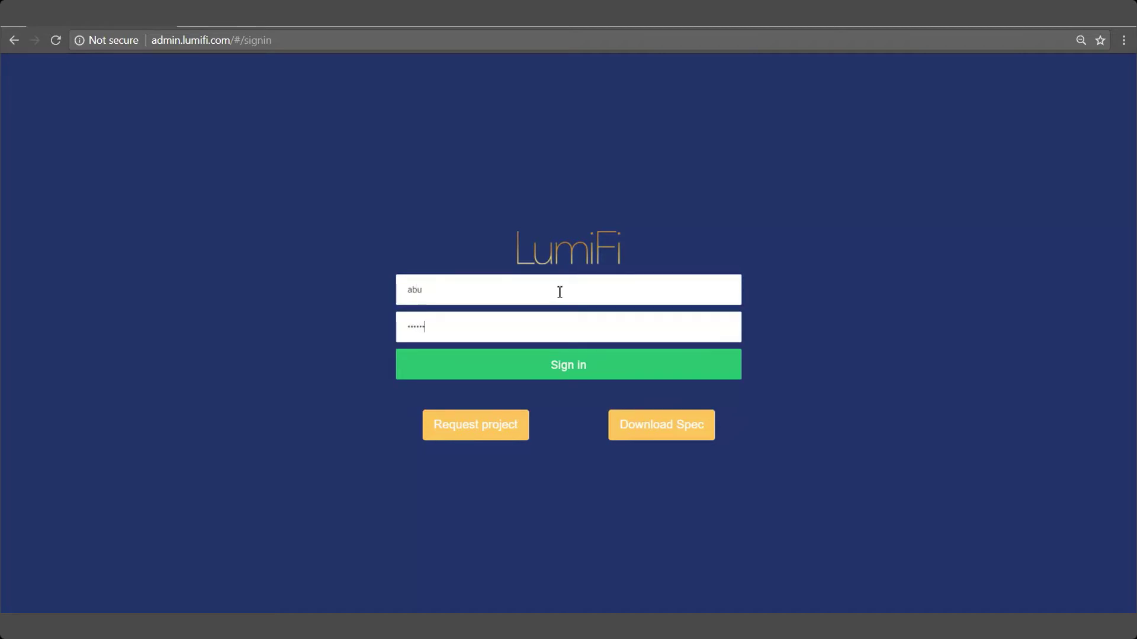
Sign in to the LumiFi admin and start a new profile template for the project
{"action": "left_click", "coordinate": [556, 373]}
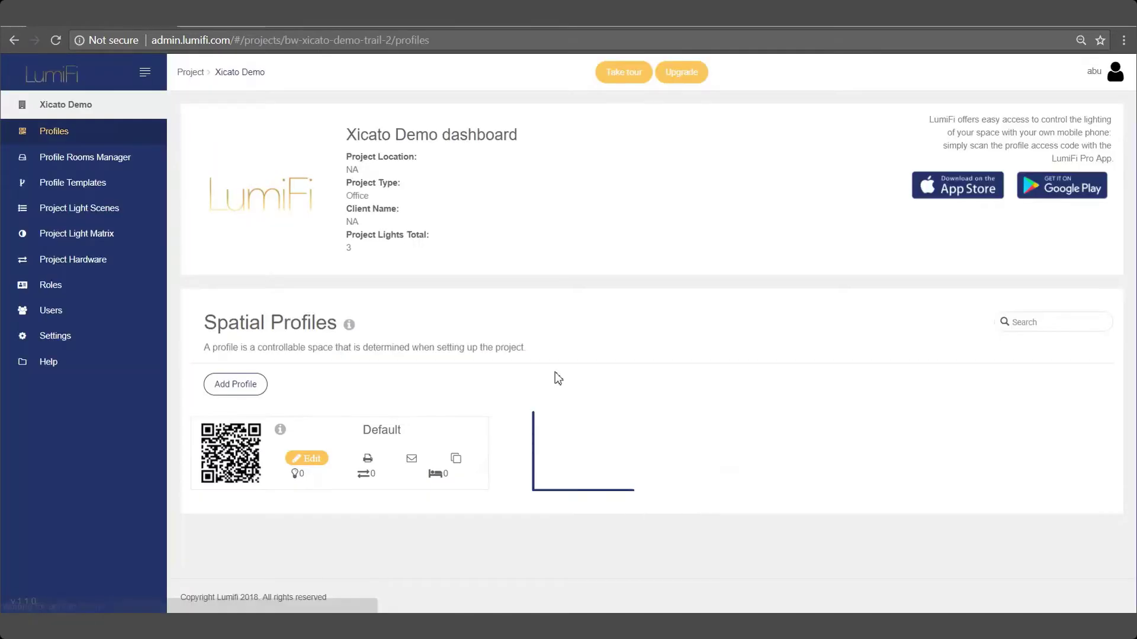
{"action": "left_click", "coordinate": [124, 195]}
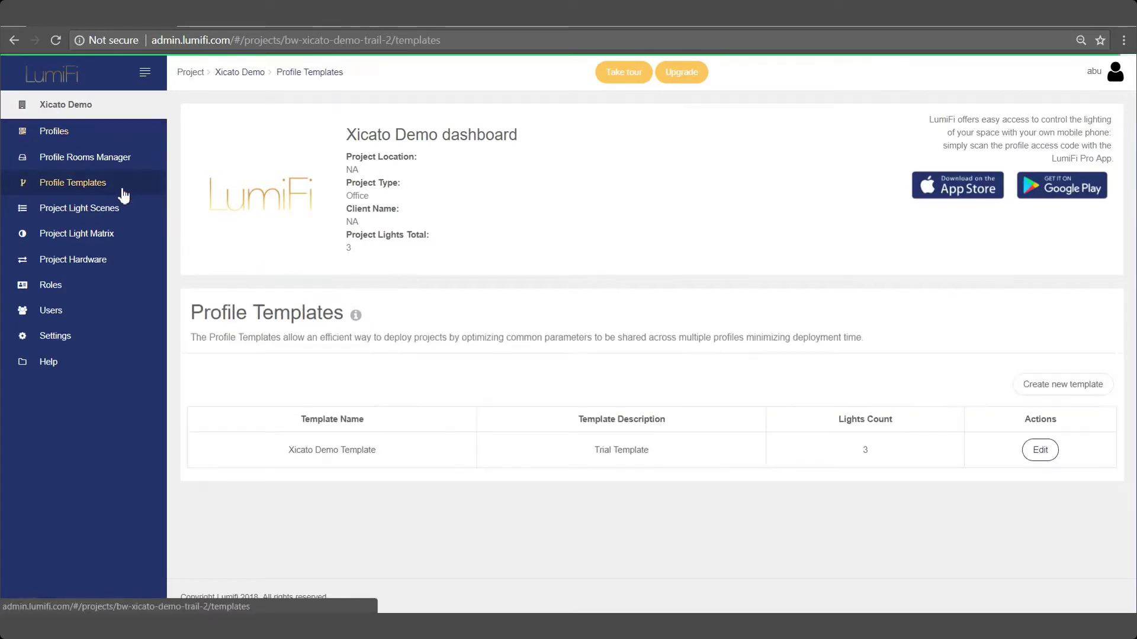
{"action": "left_click", "coordinate": [1044, 391]}
Name the template 'Xicato Template' and give it the description 'Demo Template'
{"action": "left_click", "coordinate": [694, 436]}
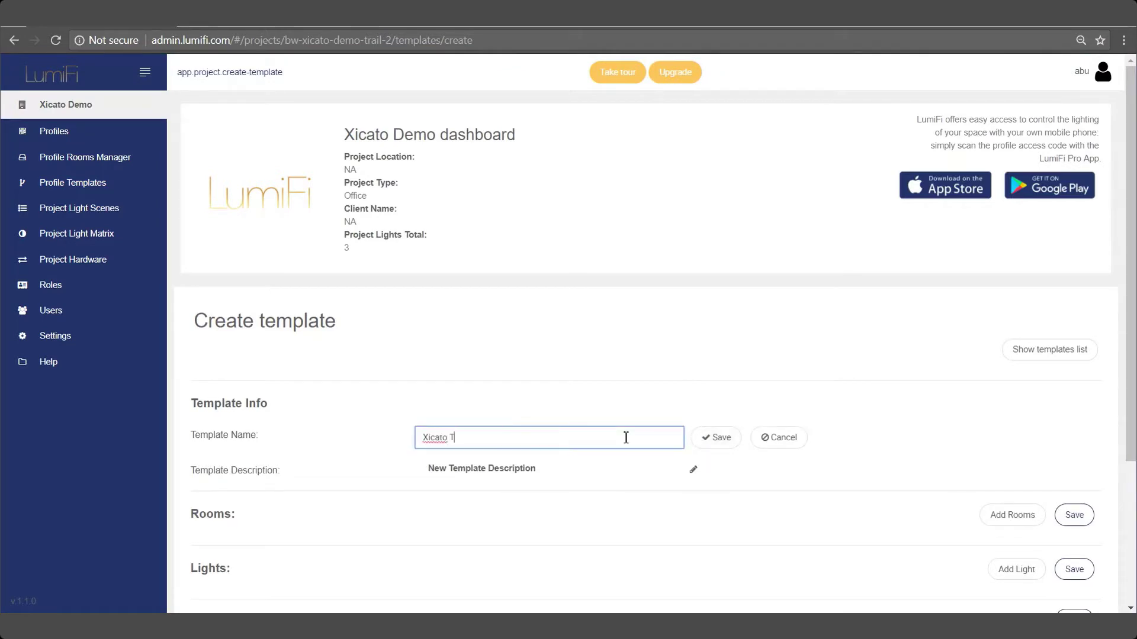
{"action": "left_click", "coordinate": [715, 440]}
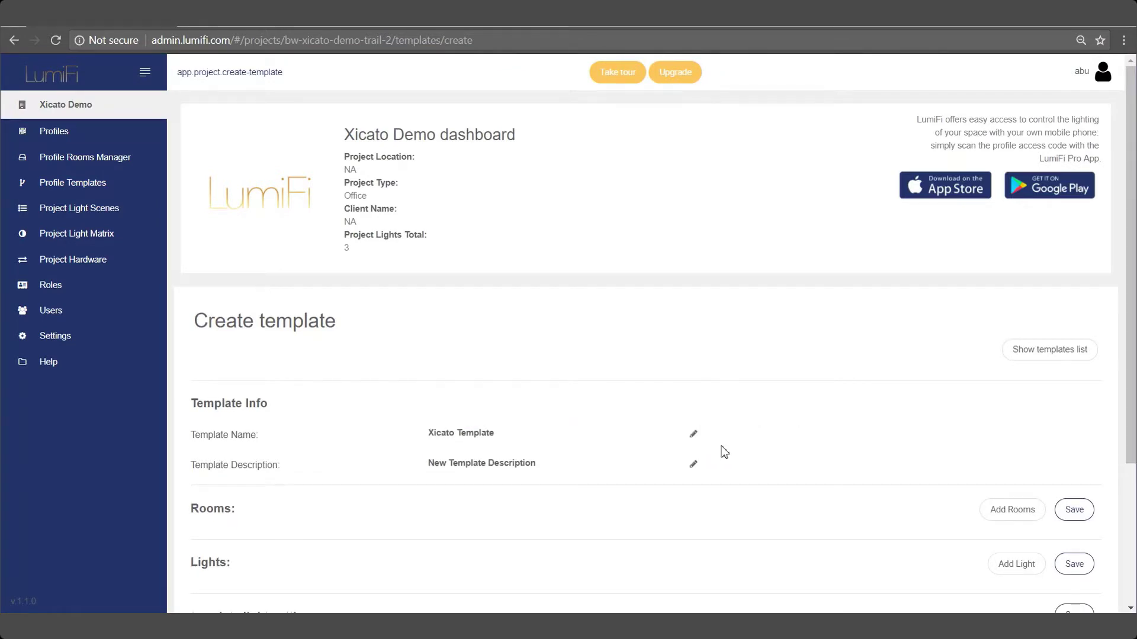
{"action": "left_click", "coordinate": [694, 468]}
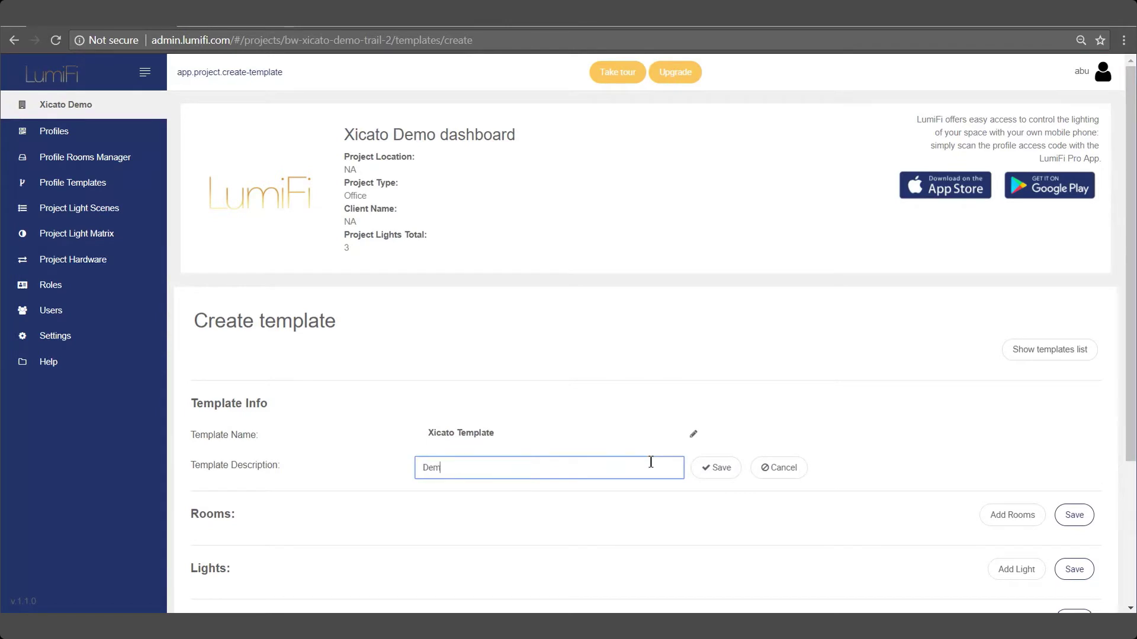
{"action": "left_click", "coordinate": [728, 471]}
Add two rooms to the Xicato Template, named Room 1 and Room 2
{"action": "scroll", "coordinate": [1130, 388], "scroll_direction": "down", "scroll_amount": 3}
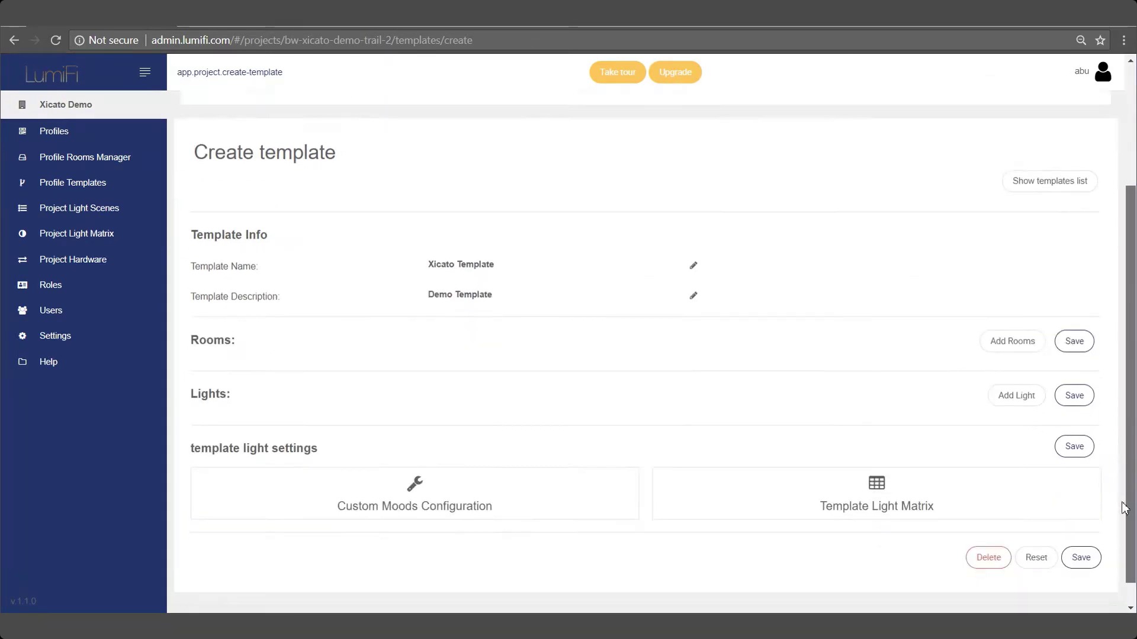
{"action": "left_click", "coordinate": [1022, 342]}
{"action": "left_click", "coordinate": [362, 395]}
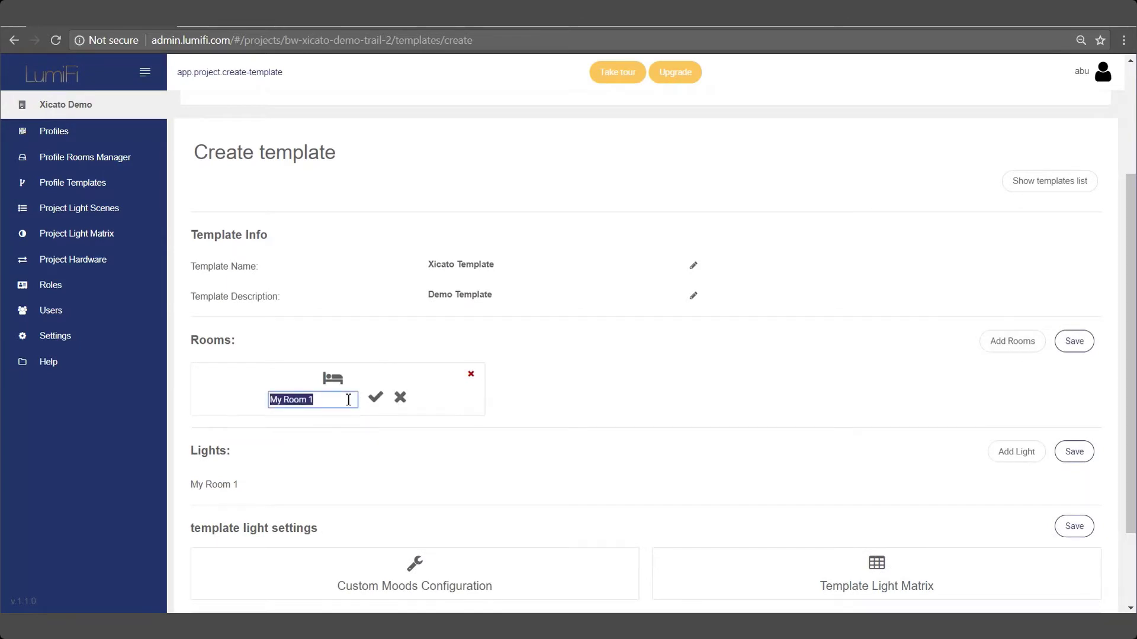
{"action": "left_click", "coordinate": [373, 398]}
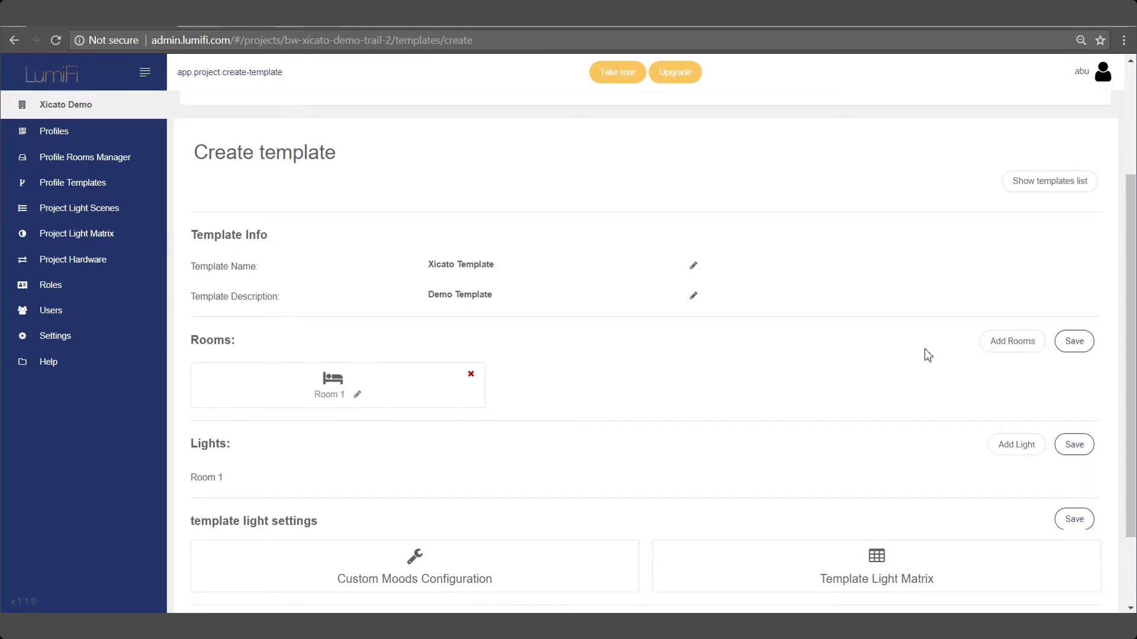
{"action": "left_click", "coordinate": [993, 348]}
{"action": "left_click", "coordinate": [672, 395]}
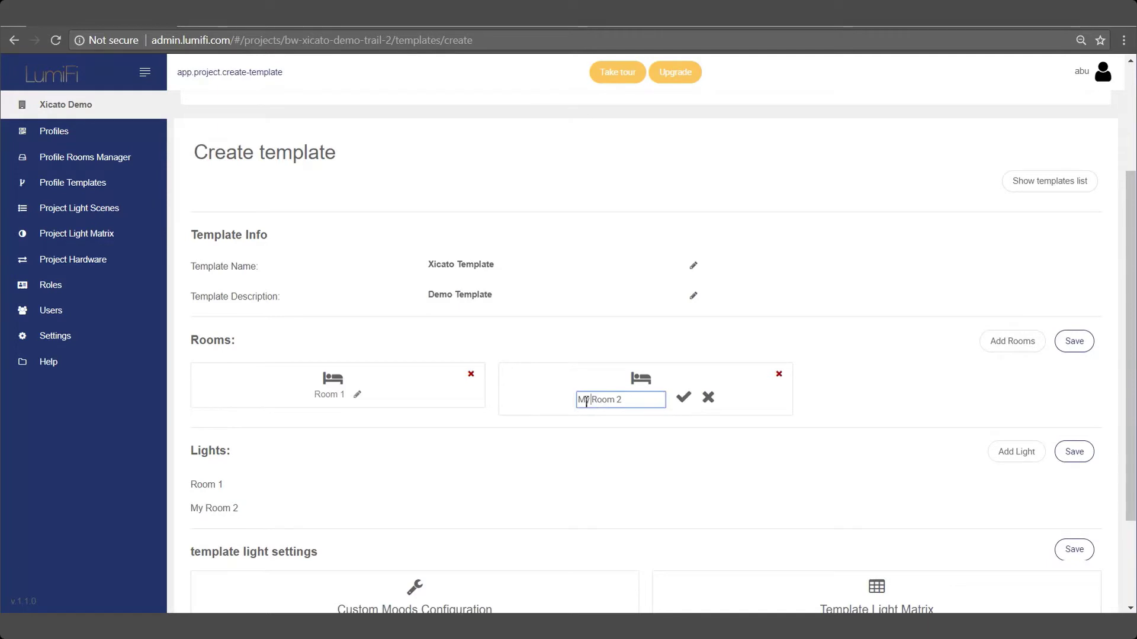
{"action": "key", "text": "BackSpace"}
{"action": "left_click", "coordinate": [683, 397]}
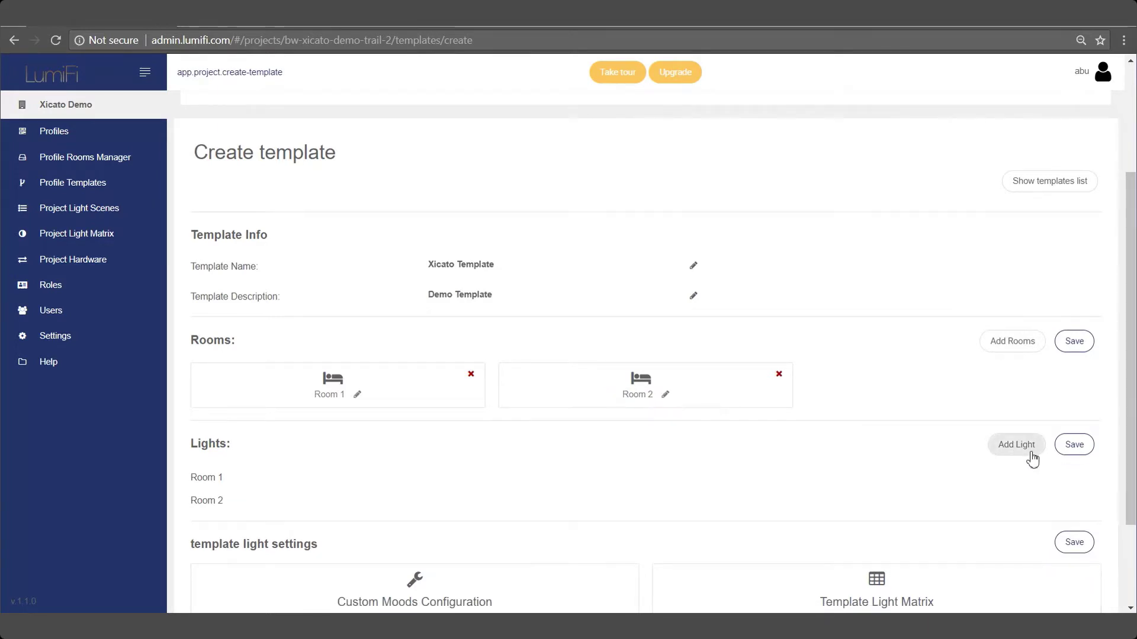
Add light L1 to Room 1 as a Xicato Downlight with Down illumination
{"action": "left_click", "coordinate": [1028, 452]}
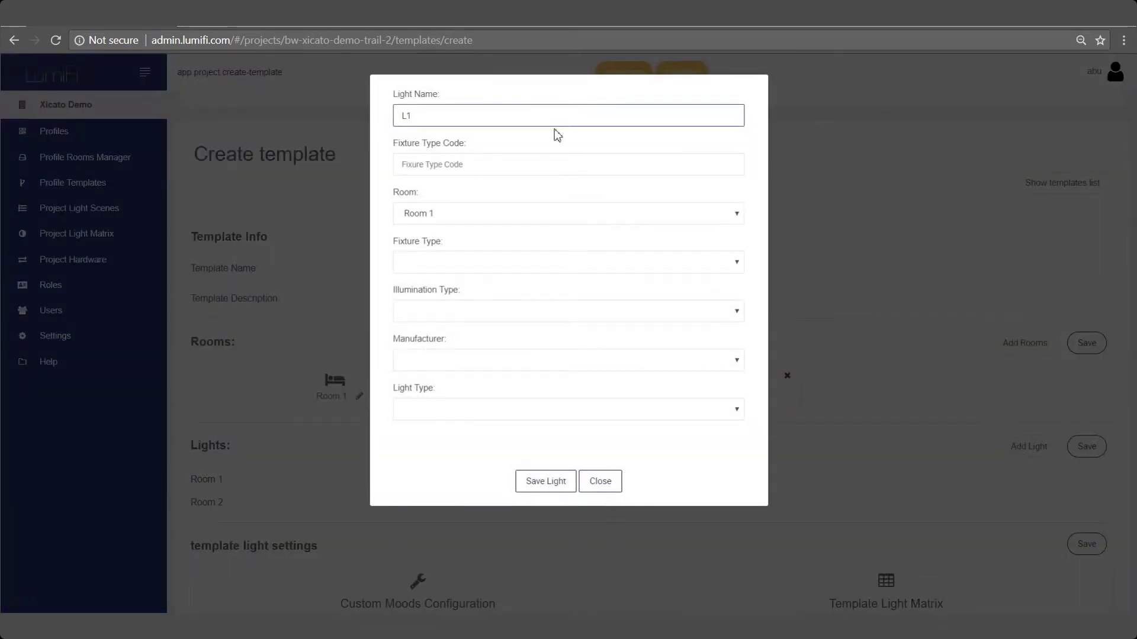
{"action": "left_click", "coordinate": [526, 263]}
{"action": "left_click", "coordinate": [494, 354]}
{"action": "left_click", "coordinate": [478, 312]}
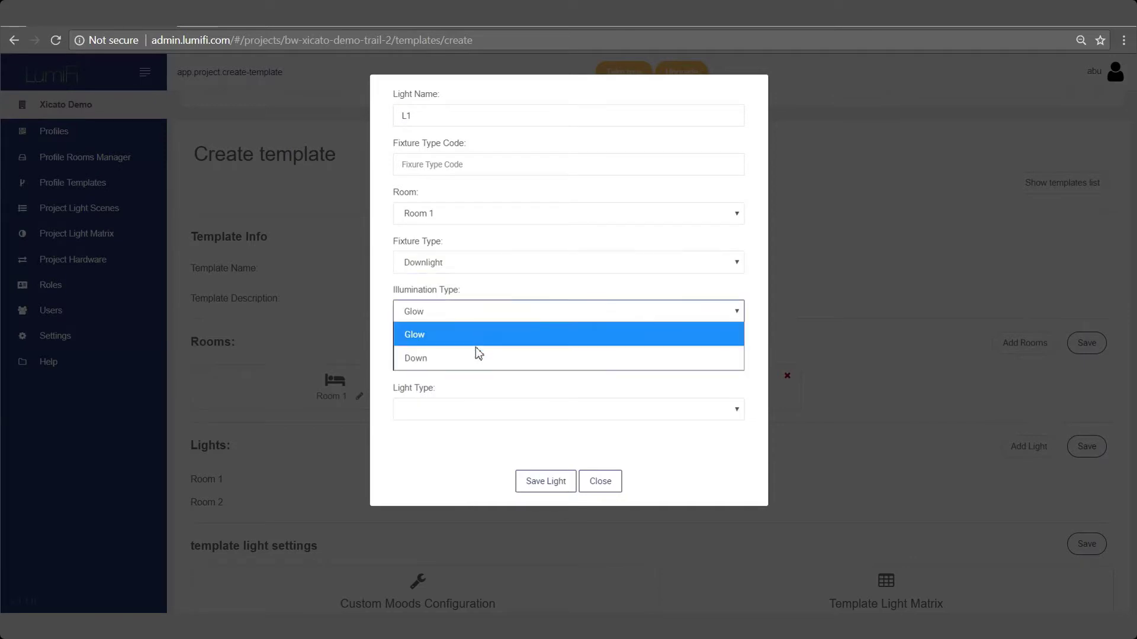
{"action": "left_click", "coordinate": [469, 357]}
{"action": "left_click", "coordinate": [468, 364]}
{"action": "left_click", "coordinate": [444, 525]}
{"action": "left_click", "coordinate": [543, 481]}
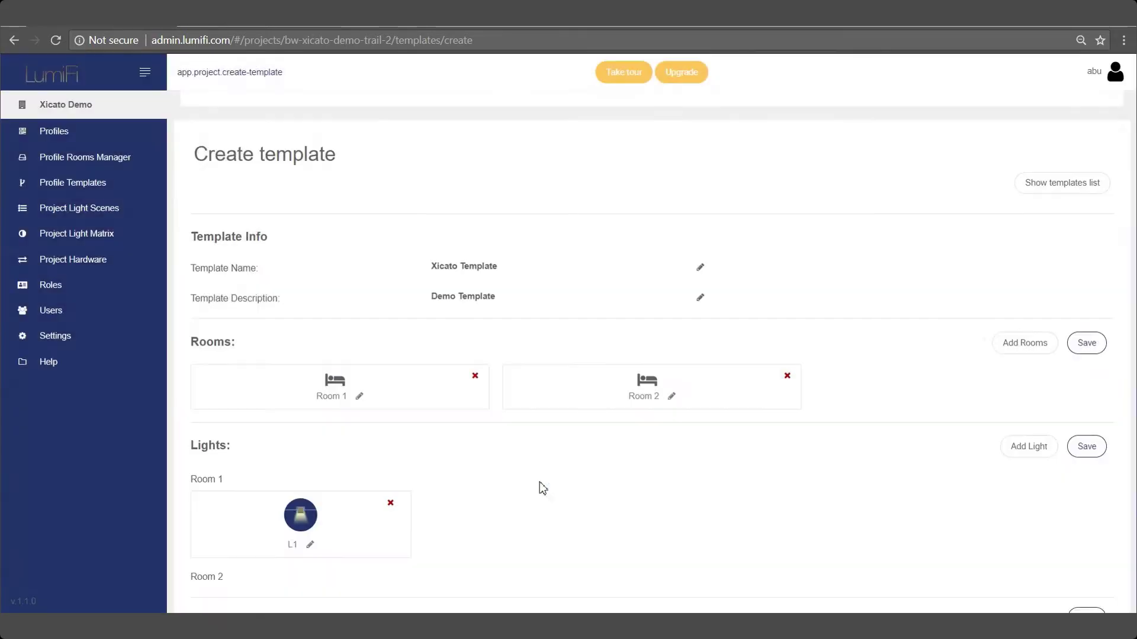
Add light L2 to Room 2 as a Xicato Downlight with Down illumination
{"action": "left_click", "coordinate": [1000, 449]}
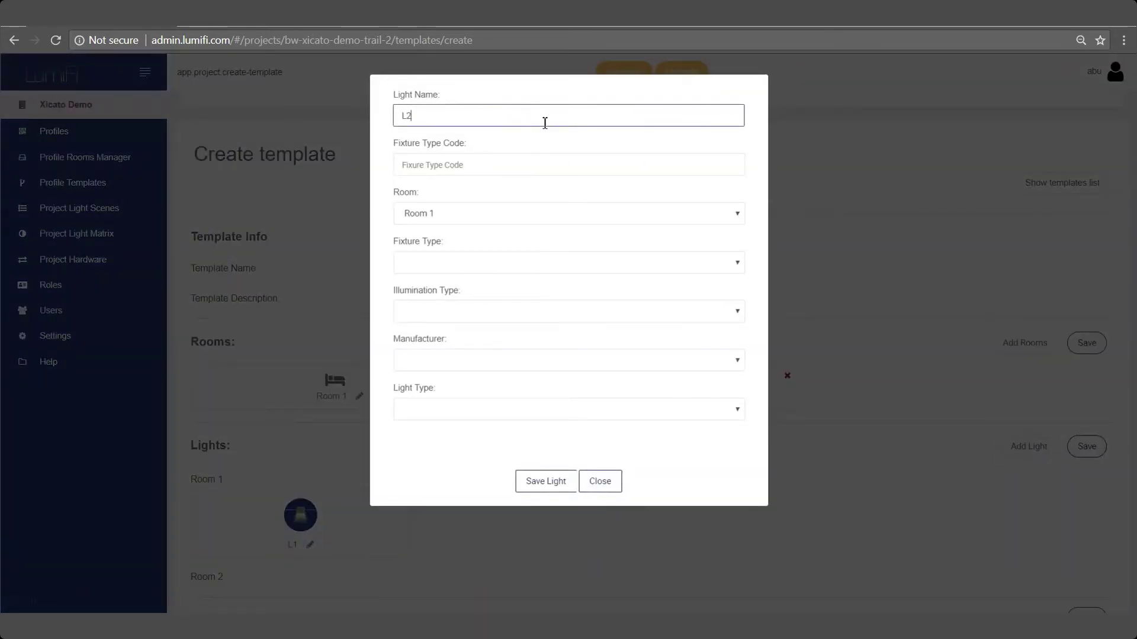
{"action": "left_click", "coordinate": [527, 214]}
{"action": "left_click", "coordinate": [498, 260]}
{"action": "left_click", "coordinate": [484, 264]}
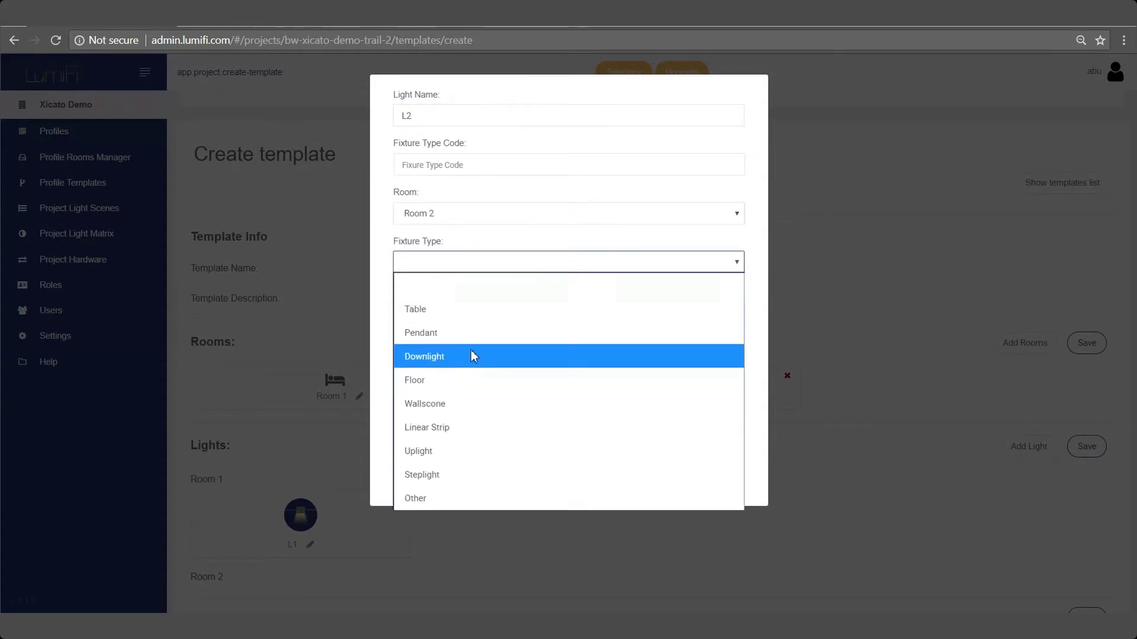
{"action": "left_click", "coordinate": [471, 354]}
{"action": "left_click", "coordinate": [468, 311]}
{"action": "left_click", "coordinate": [469, 334]}
{"action": "left_click", "coordinate": [459, 364]}
{"action": "left_click", "coordinate": [460, 526]}
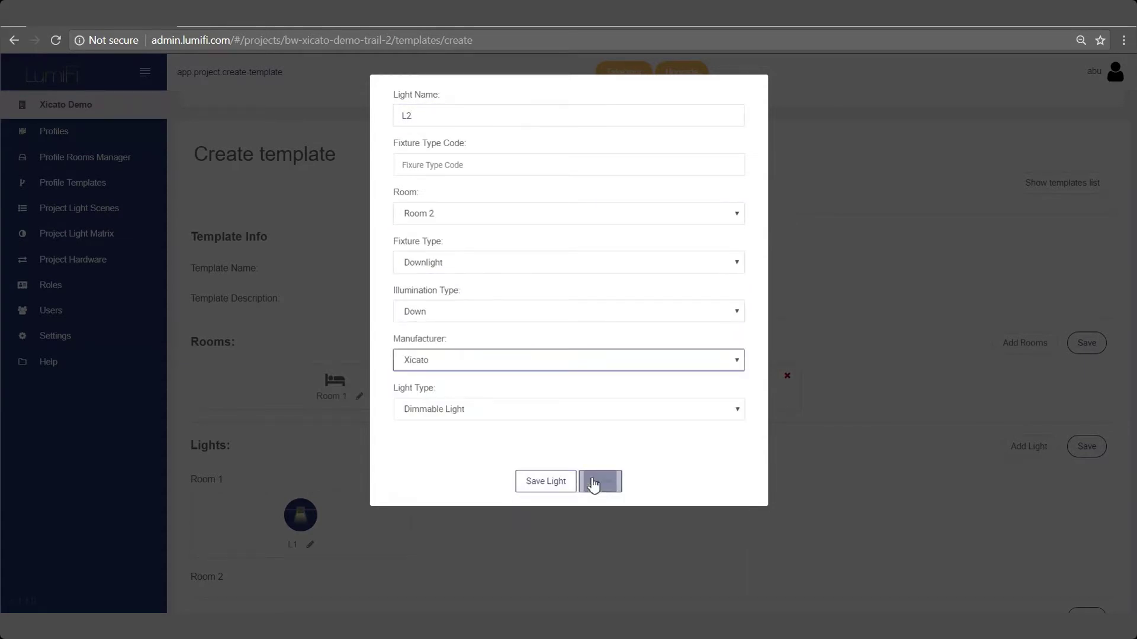
{"action": "left_click", "coordinate": [571, 481]}
Add light L3 to Room 1 as a Xicato Downlight with Down illumination
{"action": "left_click", "coordinate": [1003, 450]}
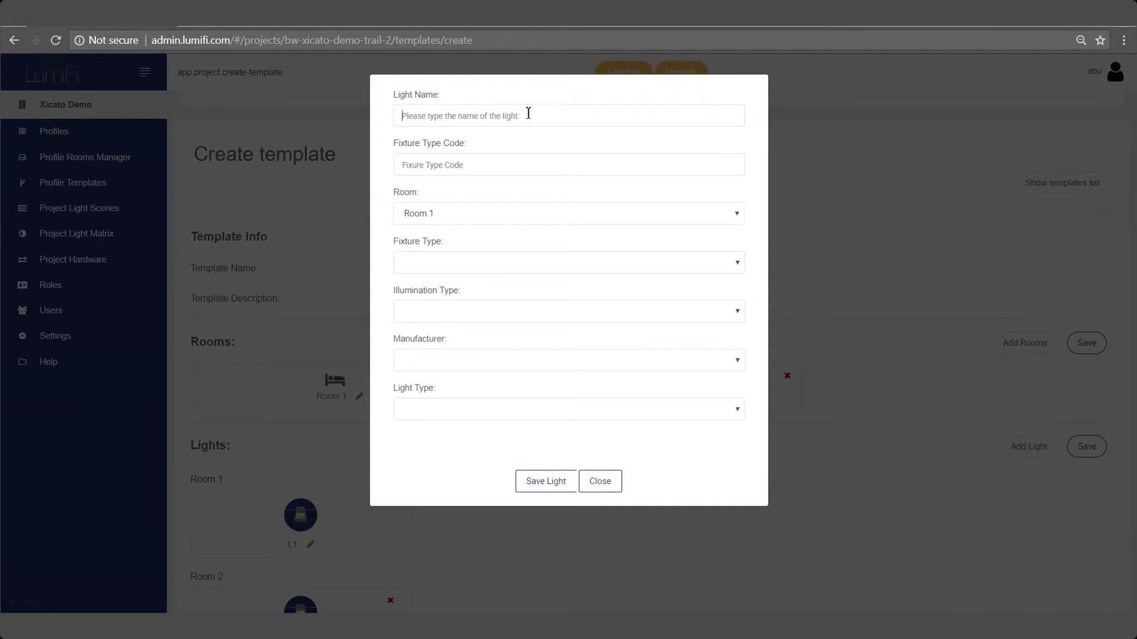
{"action": "left_click", "coordinate": [489, 221]}
{"action": "left_click", "coordinate": [488, 221]}
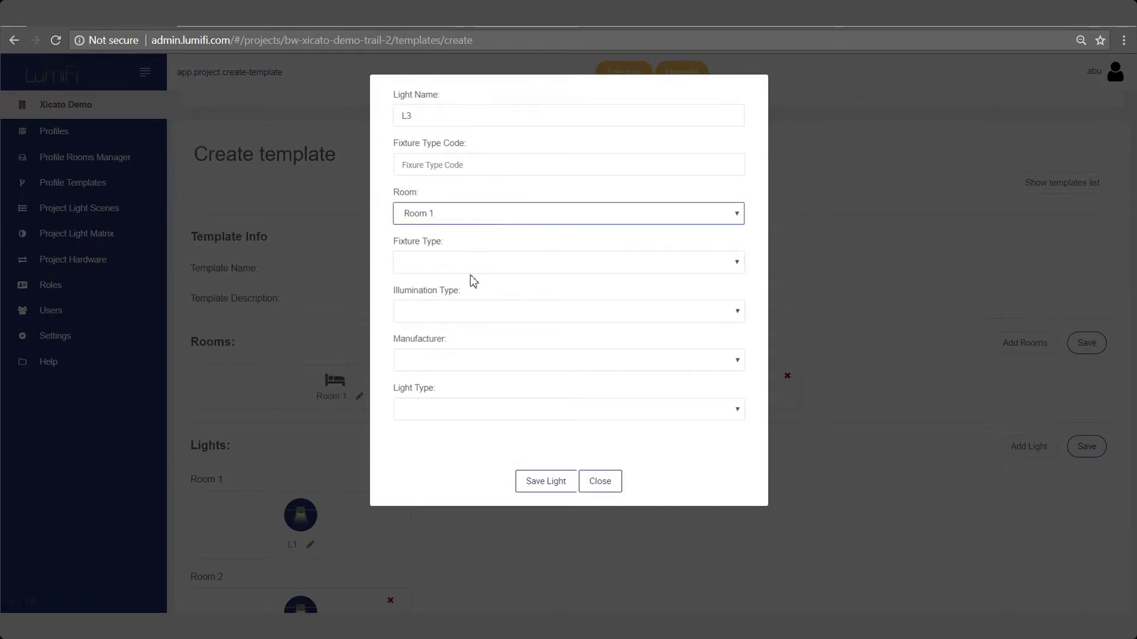
{"action": "left_click", "coordinate": [467, 265]}
{"action": "left_click", "coordinate": [464, 352]}
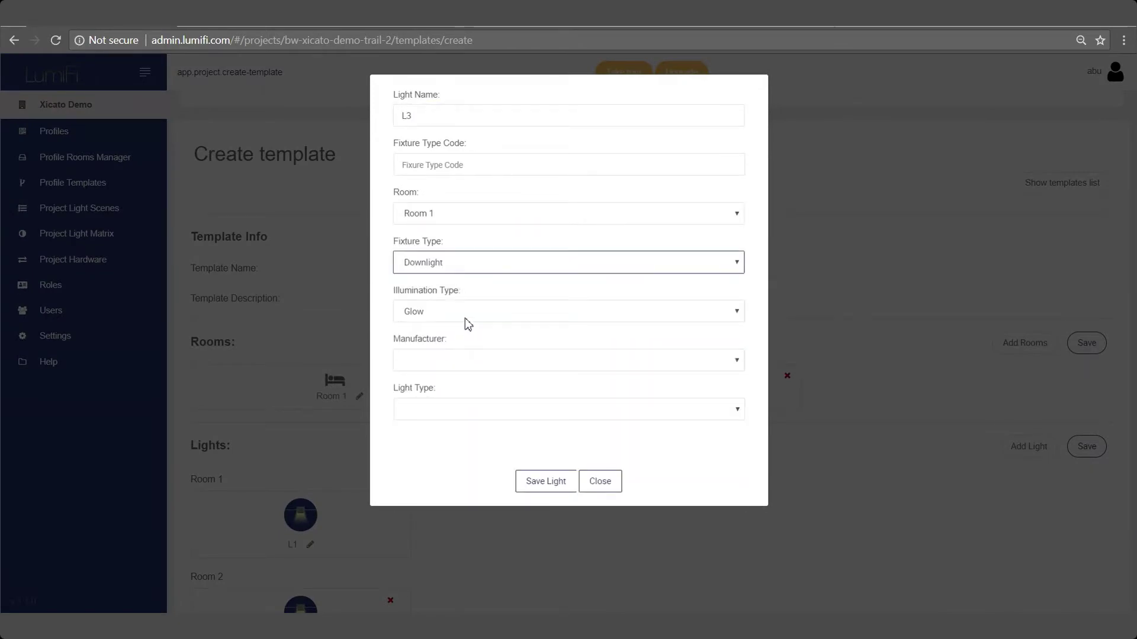
{"action": "left_click", "coordinate": [464, 318]}
{"action": "left_click", "coordinate": [453, 359]}
{"action": "left_click", "coordinate": [453, 361]}
{"action": "left_click", "coordinate": [450, 526]}
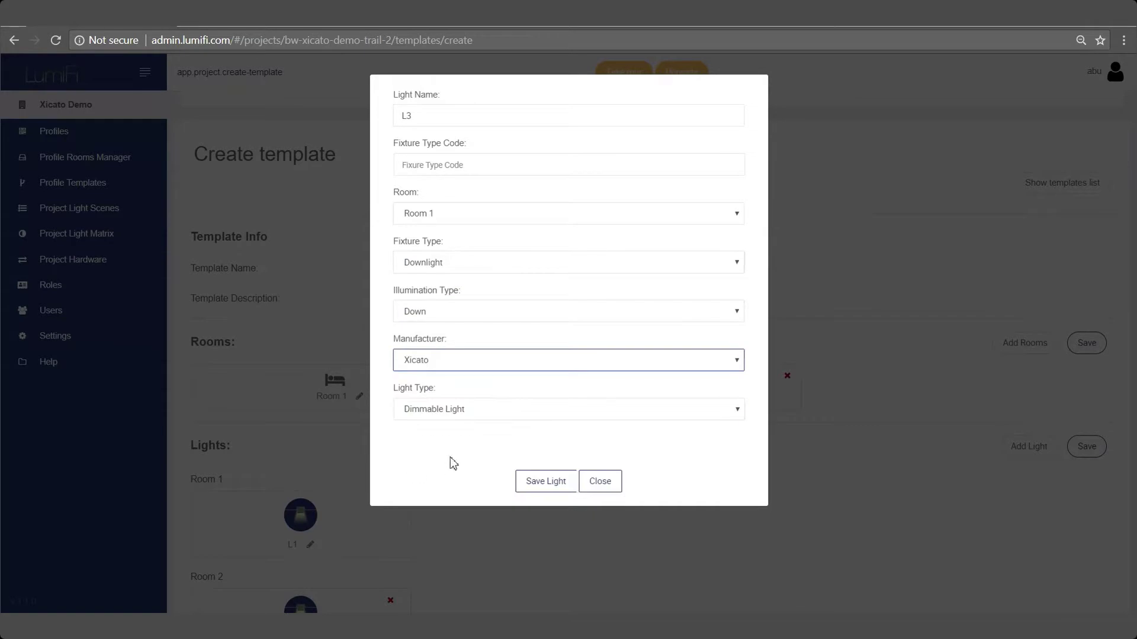
{"action": "left_click", "coordinate": [551, 483]}
{"action": "scroll", "coordinate": [804, 510], "scroll_direction": "down", "scroll_amount": 5}
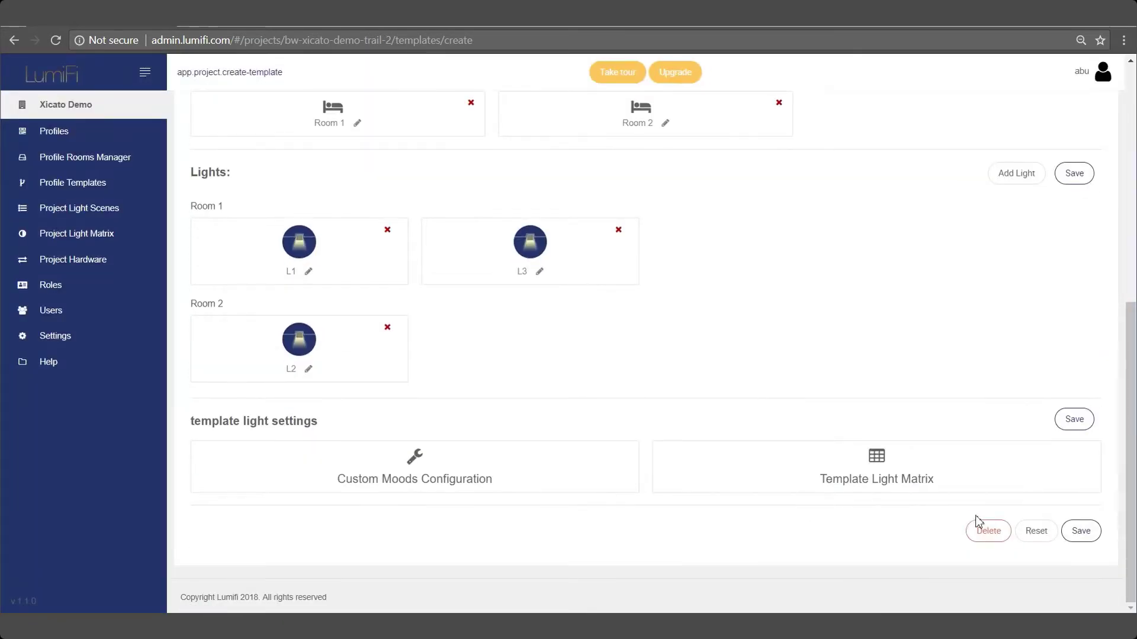
Save the Xicato Template and acknowledge the Template Saved alert
{"action": "left_click", "coordinate": [1080, 532]}
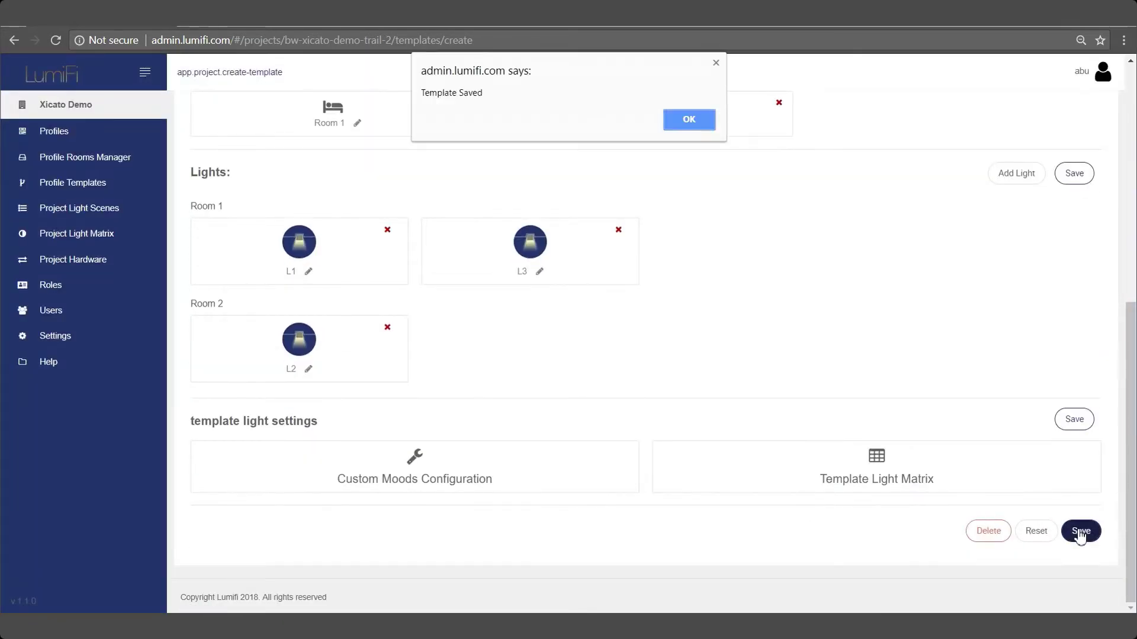
{"action": "left_click", "coordinate": [689, 121]}
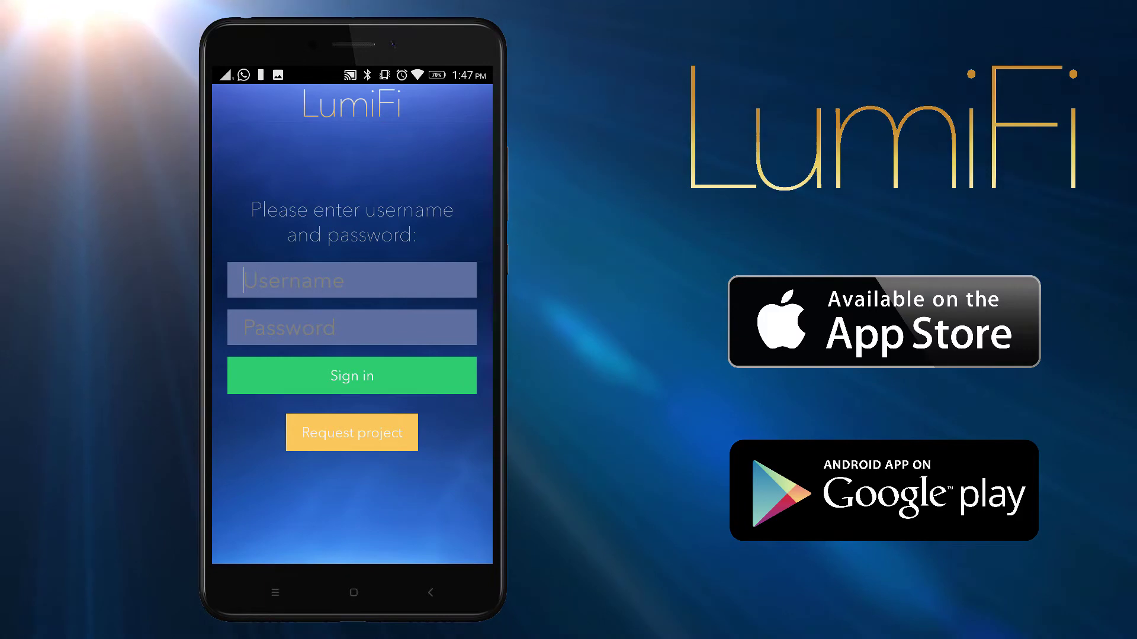
Sign in to the LumiFi Pro App with the account's username and password, then list controllers for commissioning
{"action": "left_click", "coordinate": [351, 280]}
{"action": "type", "text": "ab"}
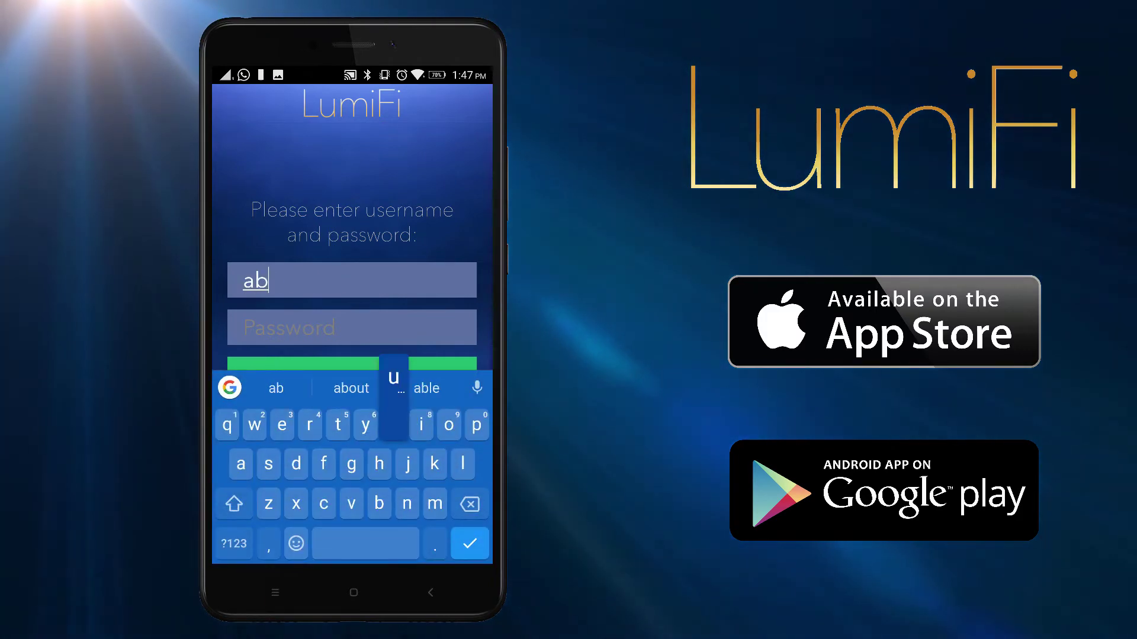
{"action": "type", "text": "u"}
{"action": "left_click", "coordinate": [352, 327]}
{"action": "type", "text": "lumif"}
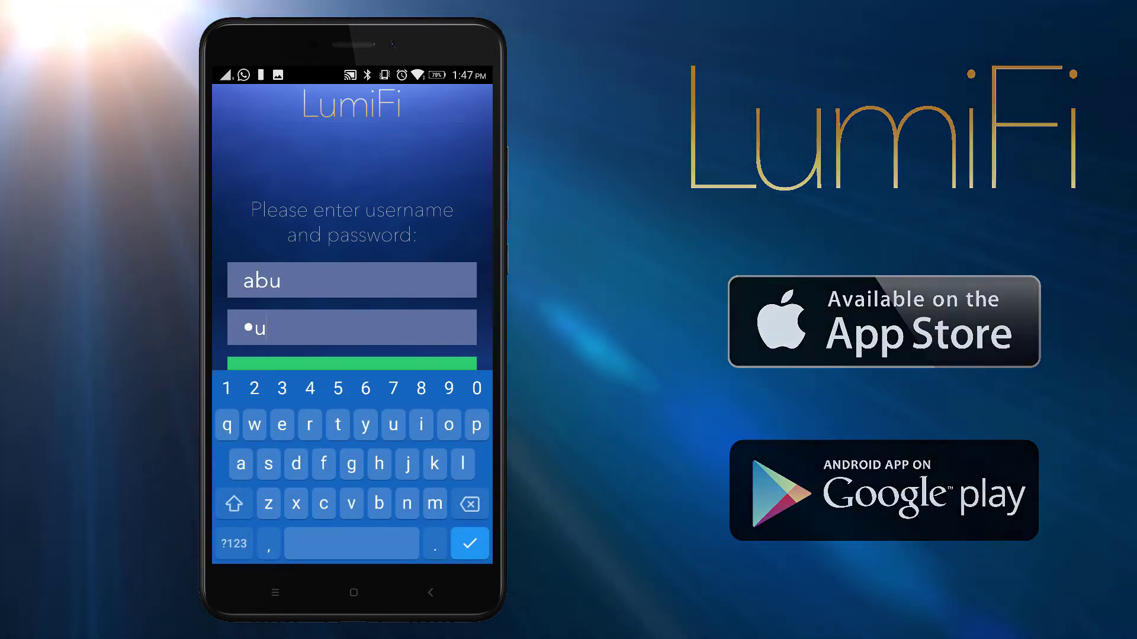
{"action": "type", "text": "i"}
{"action": "key", "text": "Return"}
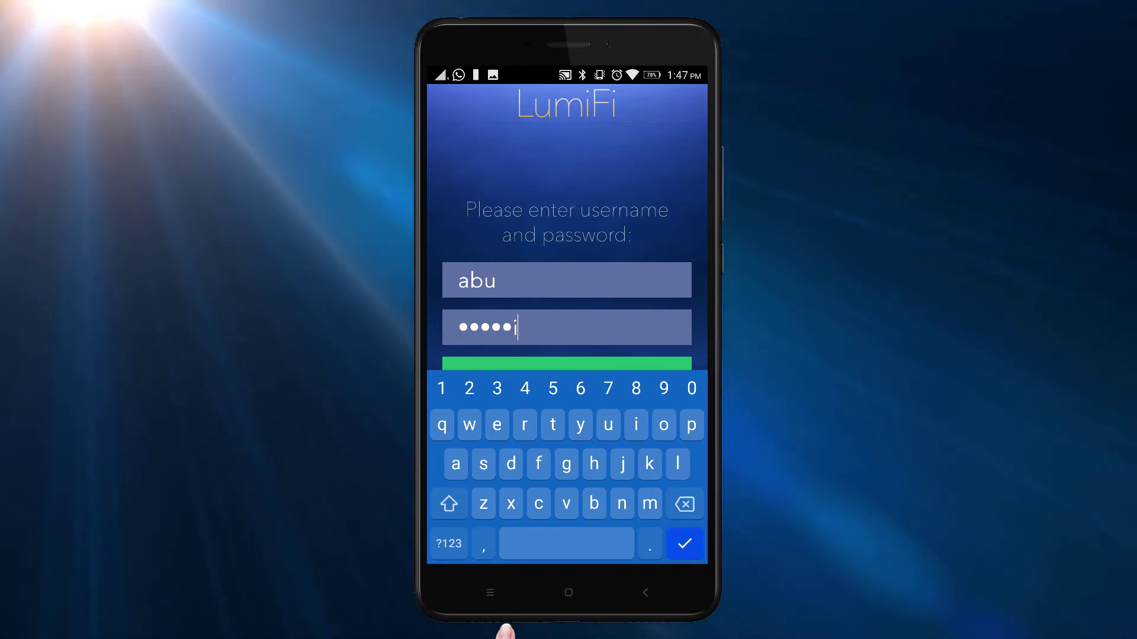
{"action": "left_click", "coordinate": [567, 375]}
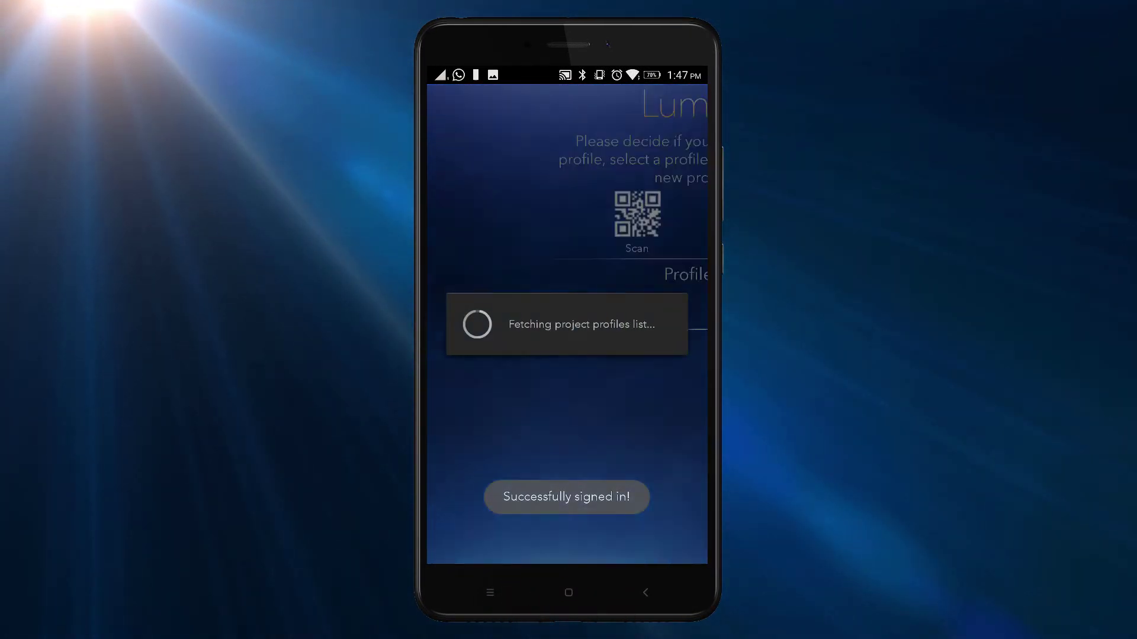
{"action": "left_click", "coordinate": [610, 222]}
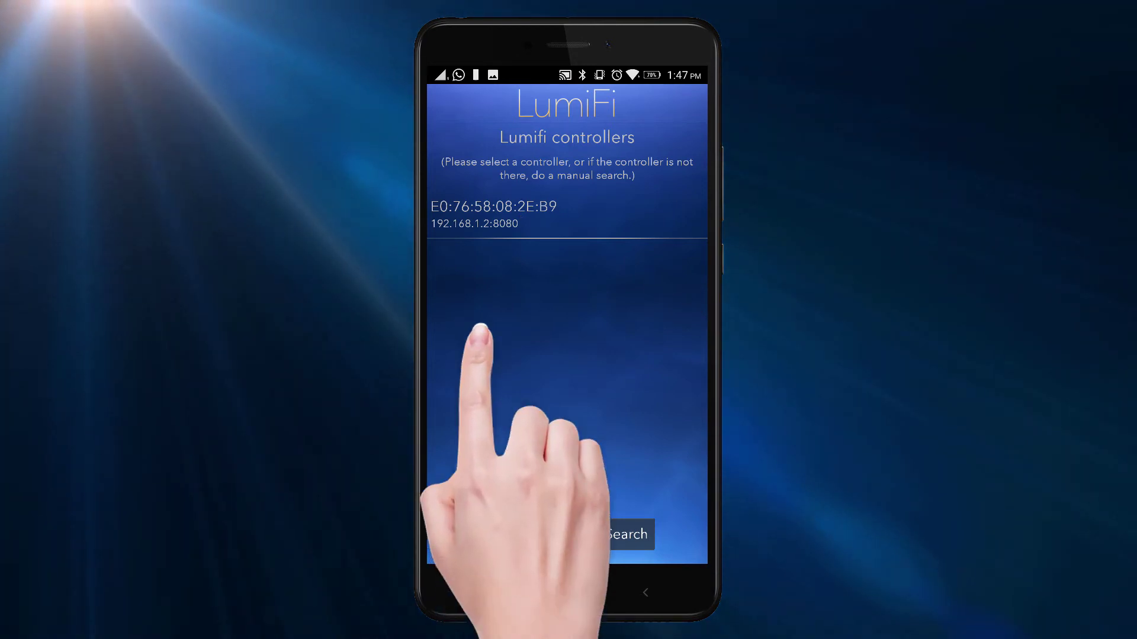
Connect to the Lumifi controller, verify the Xicato Gateway with 3 lights, and proceed to mapping
{"action": "left_click", "coordinate": [474, 213]}
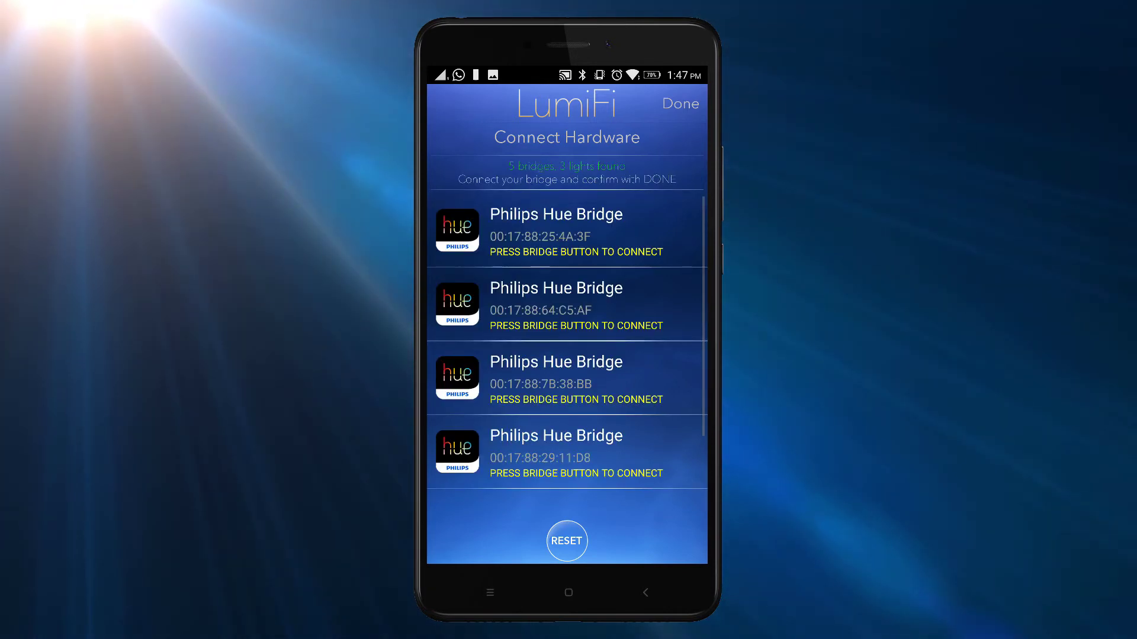
{"action": "scroll", "coordinate": [567, 343], "scroll_direction": "down", "scroll_amount": 2}
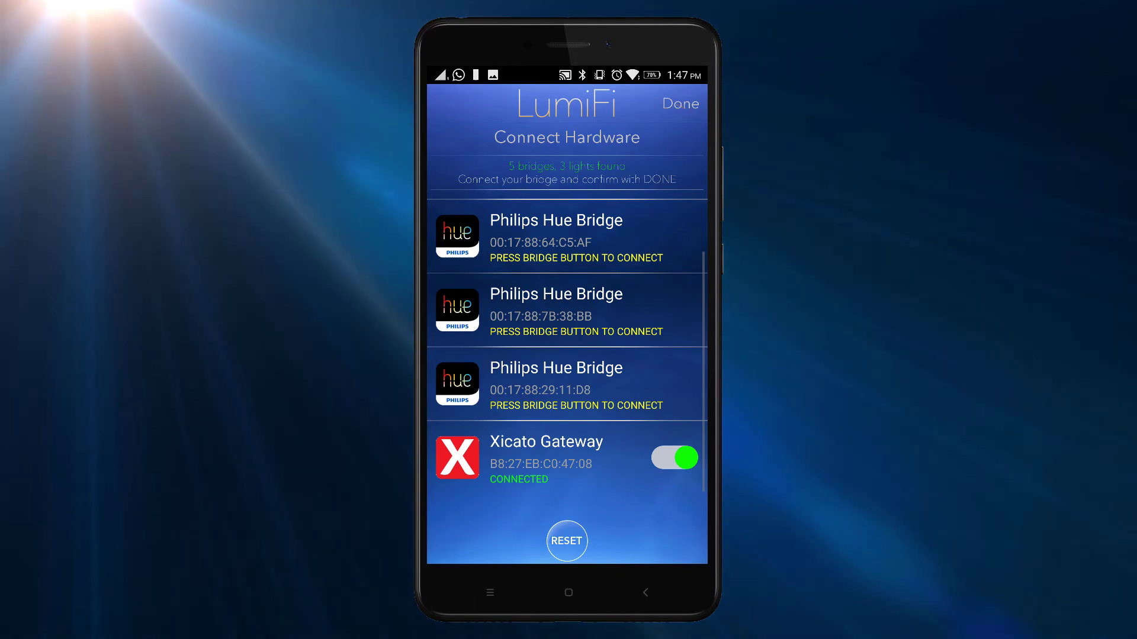
{"action": "left_click", "coordinate": [681, 104]}
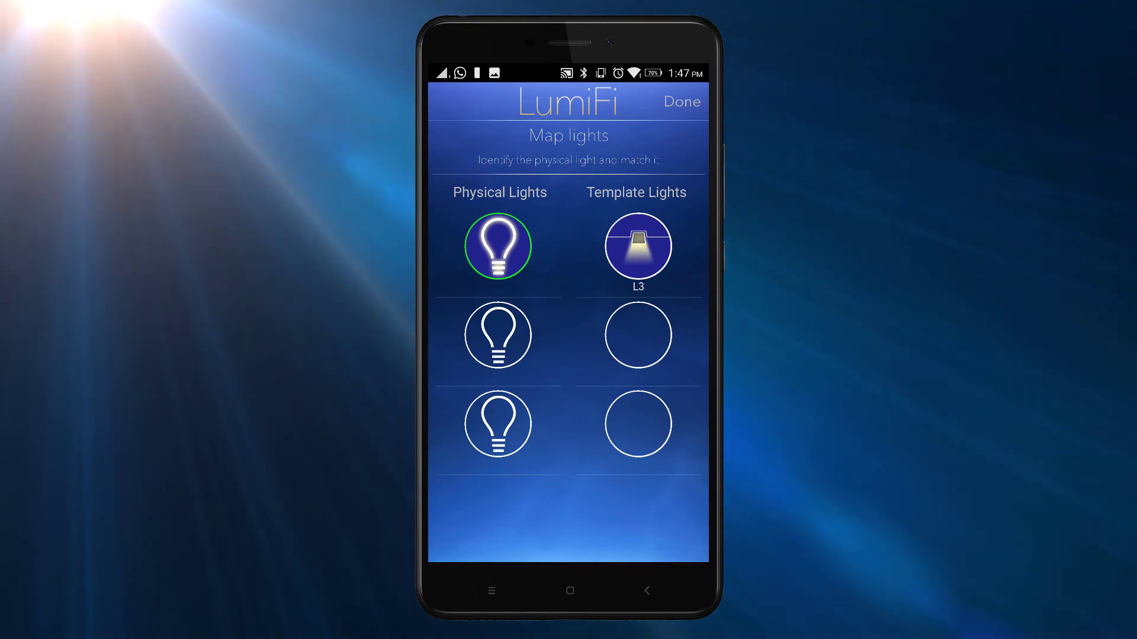
Map the second and third physical lights to L2 and L1, then send the template profile
{"action": "left_click", "coordinate": [498, 335]}
{"action": "left_click", "coordinate": [568, 467]}
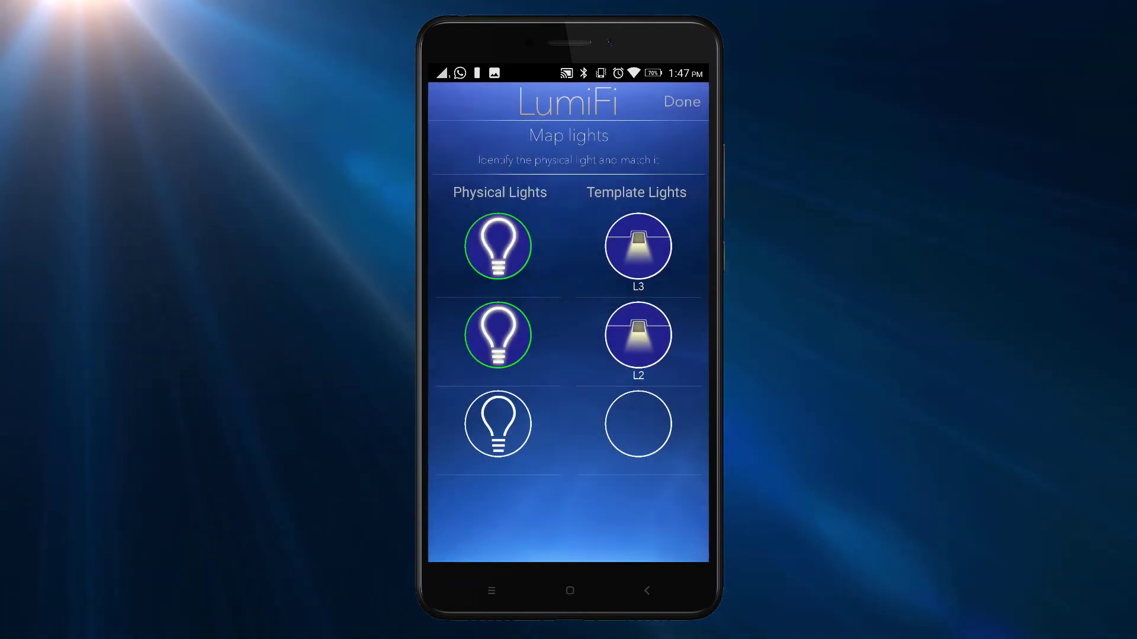
{"action": "left_click", "coordinate": [500, 424]}
{"action": "left_click", "coordinate": [568, 467]}
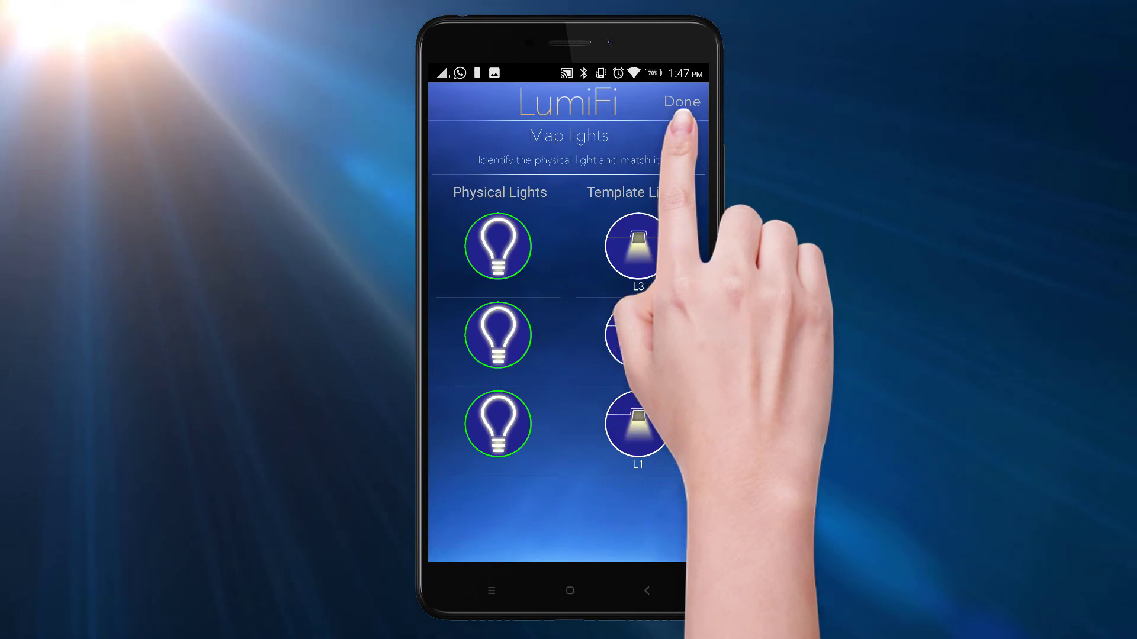
{"action": "left_click", "coordinate": [682, 101]}
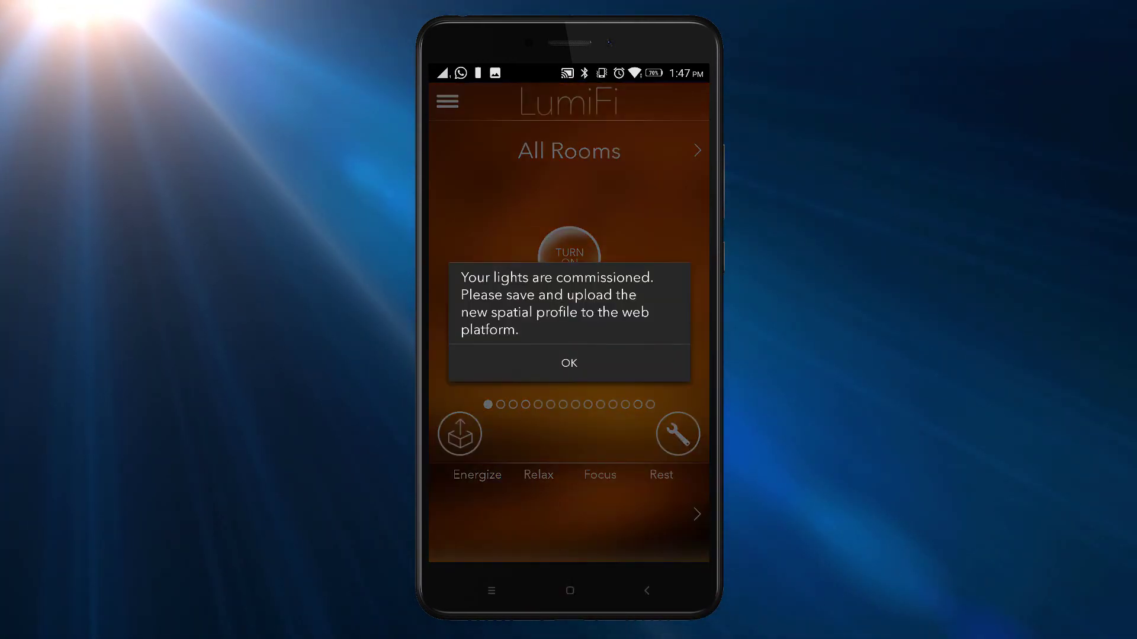
Dismiss the lights-commissioned message to reach the All Rooms screen
{"action": "left_click", "coordinate": [569, 363]}
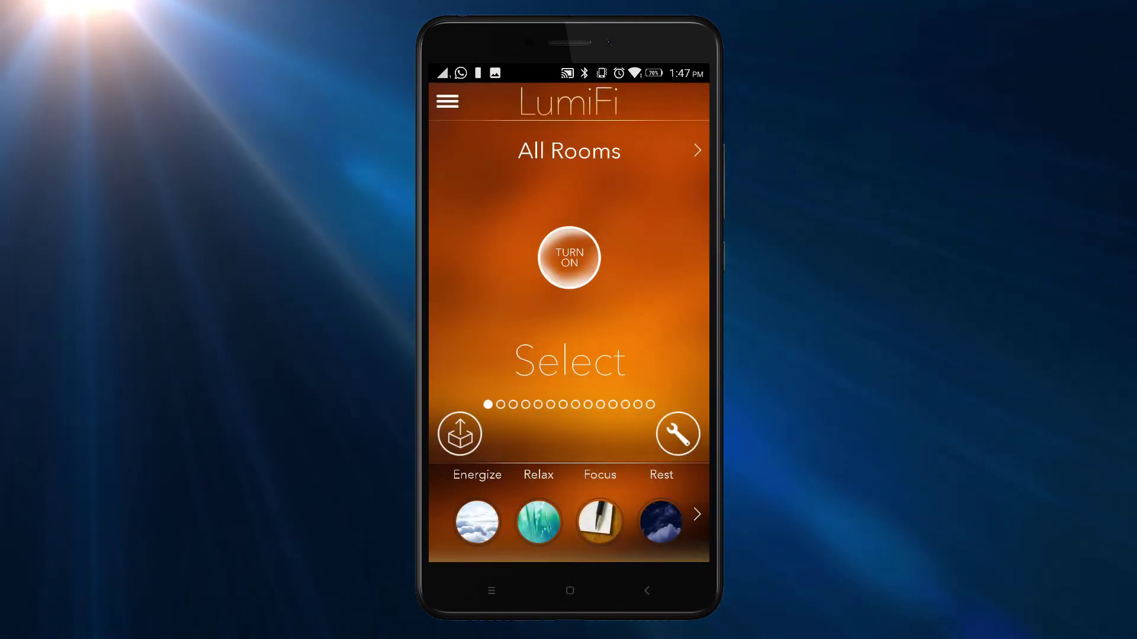